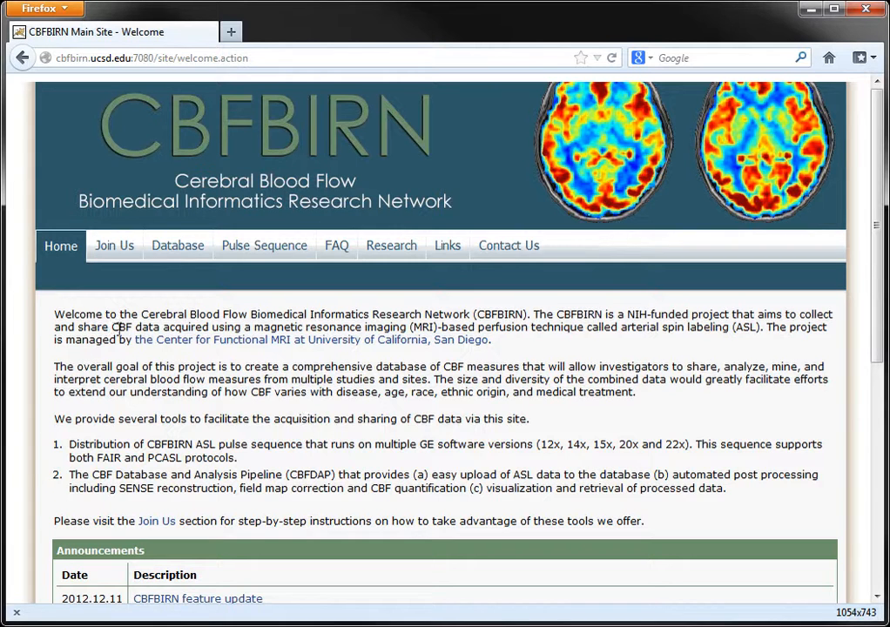
Step: Log in to the imaging database with the demo account's username and password
left_click(186, 252)
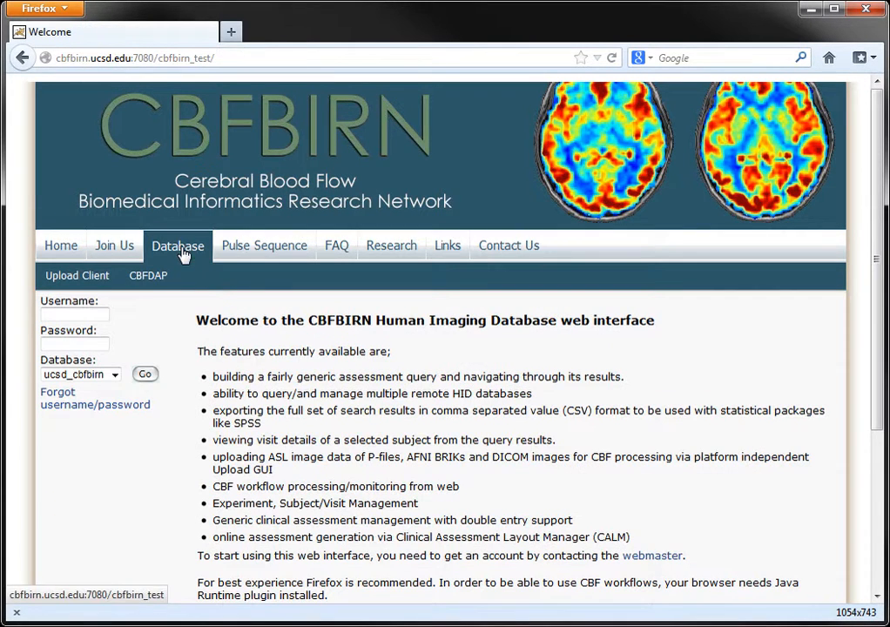
left_click(72, 313)
type("u")
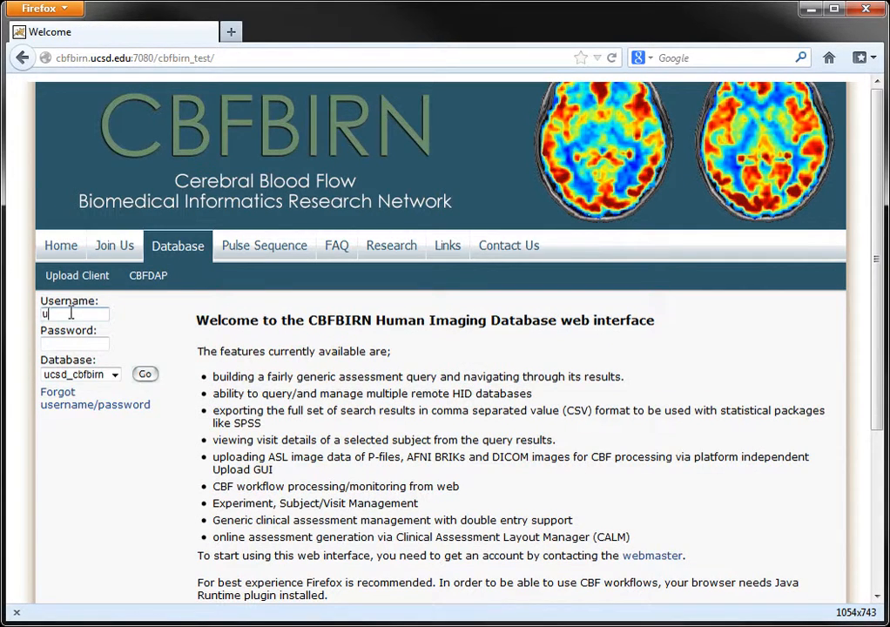
type("serdemo")
key("Tab")
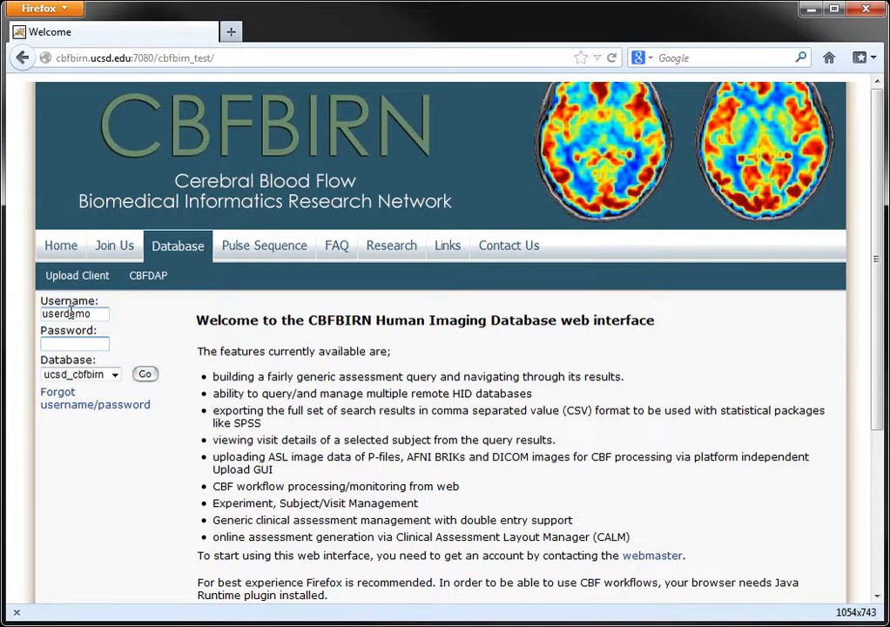
type("demo1234")
key("Return")
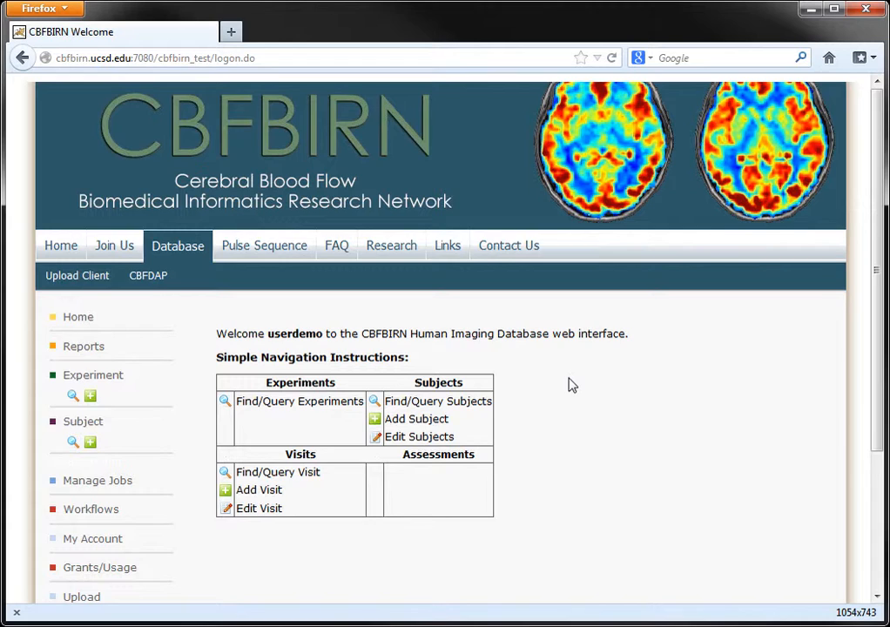
Step: Go to the subject search page and open the empty Add Subject form
scroll(570, 383, "down", 2)
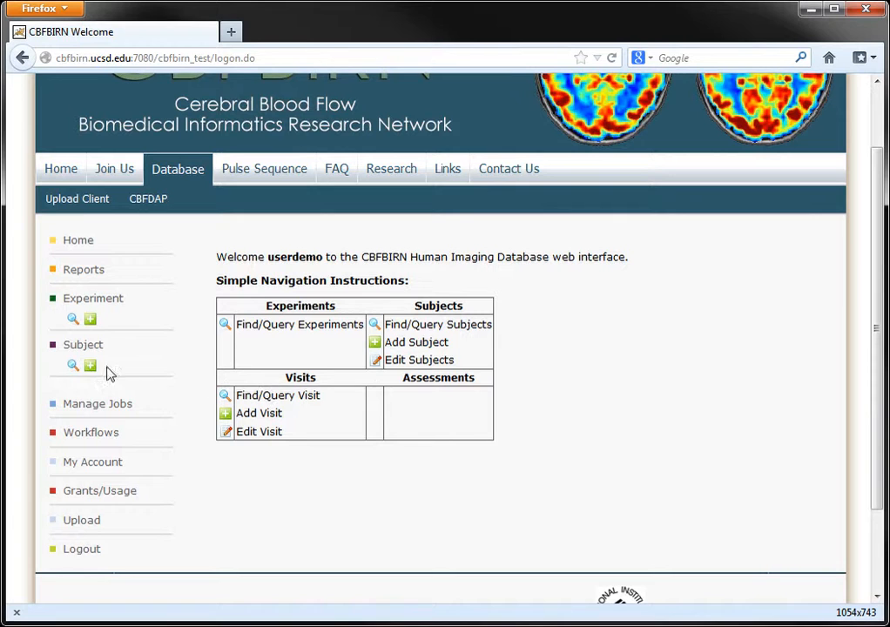
left_click(73, 365)
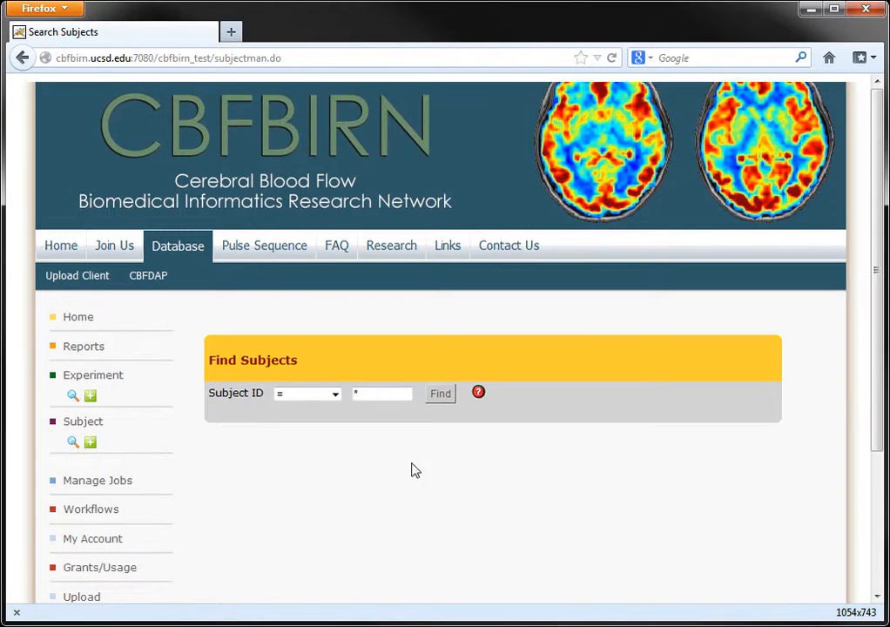
scroll(416, 468, "down", 3)
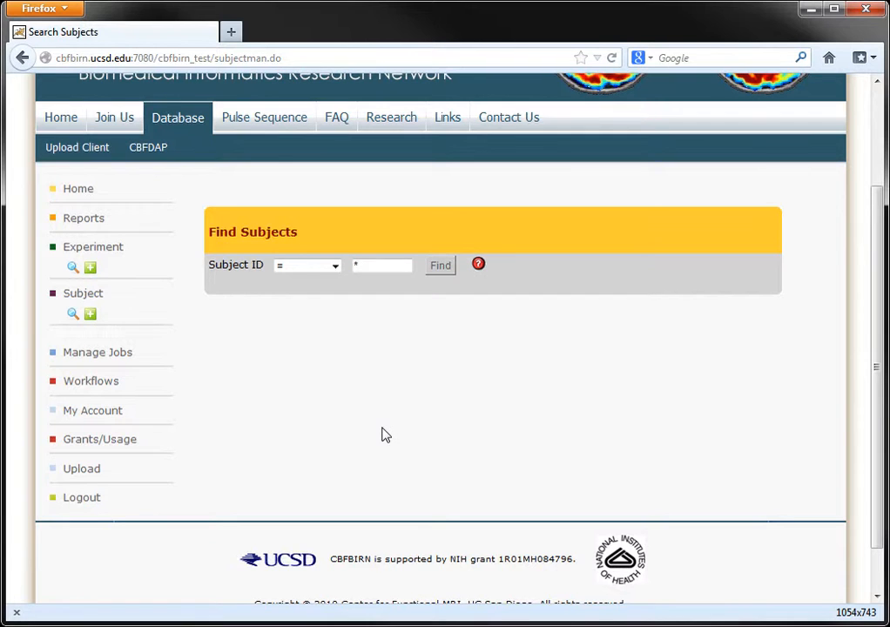
left_click(91, 317)
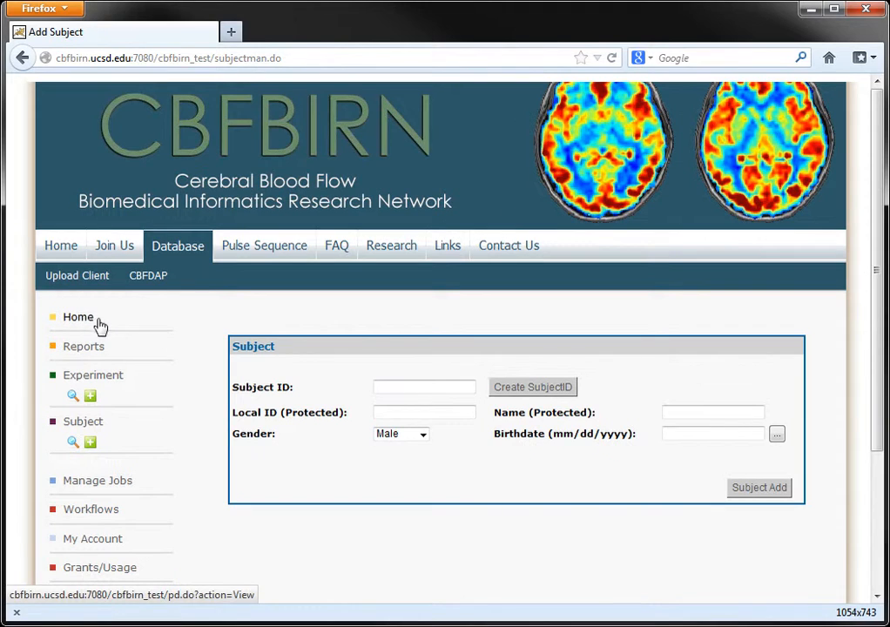
Step: Generate a new Subject ID and enter Local ID 12345-Control
left_click(551, 392)
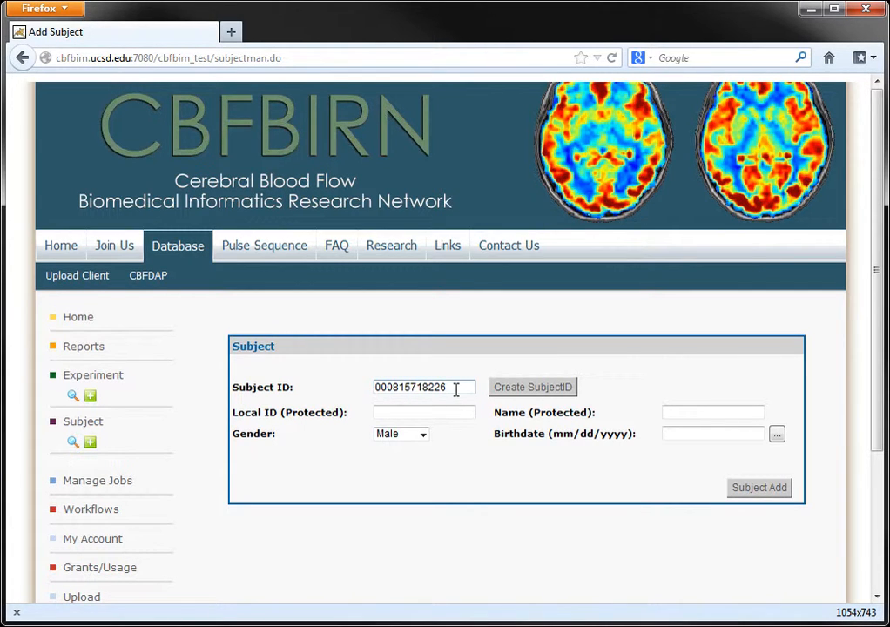
left_click(433, 416)
left_click(735, 413)
left_click(430, 411)
left_click(436, 412)
type("12345")
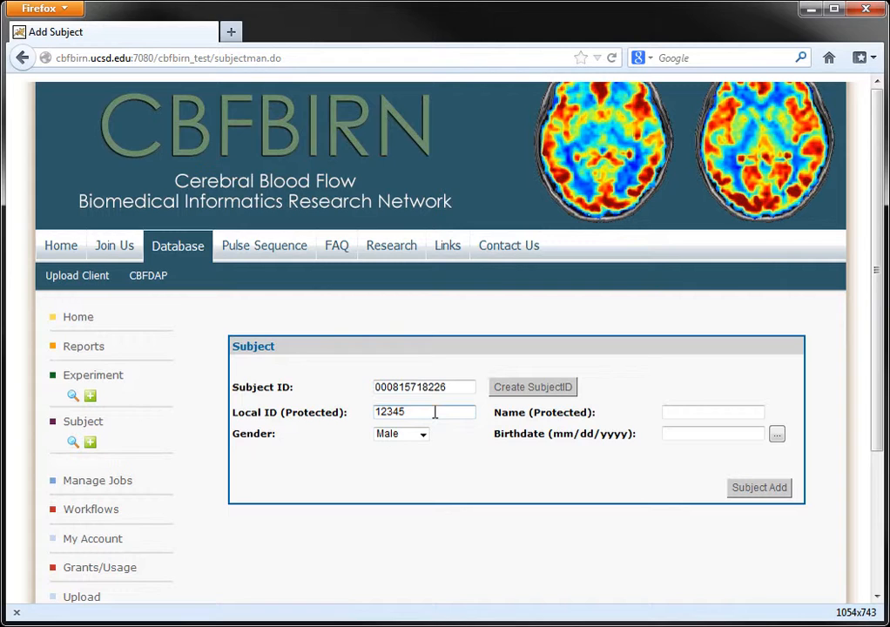
type("-Control")
left_click(699, 414)
type("Mary ")
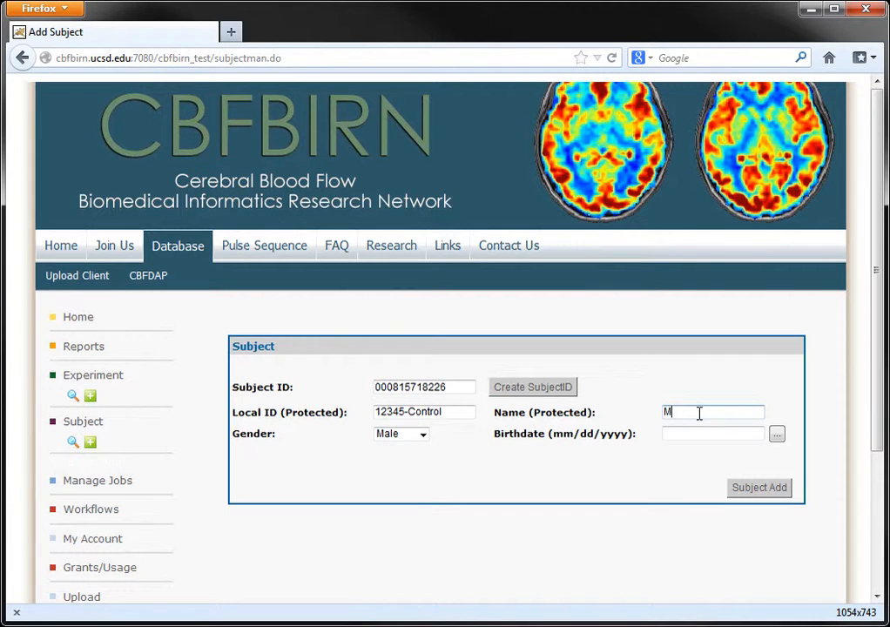
type("BIRN")
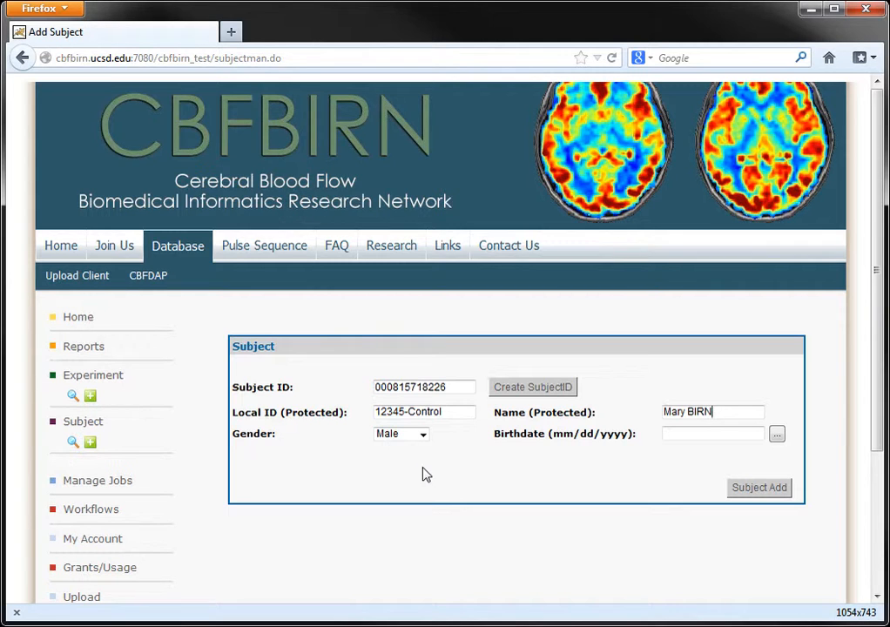
left_click(419, 437)
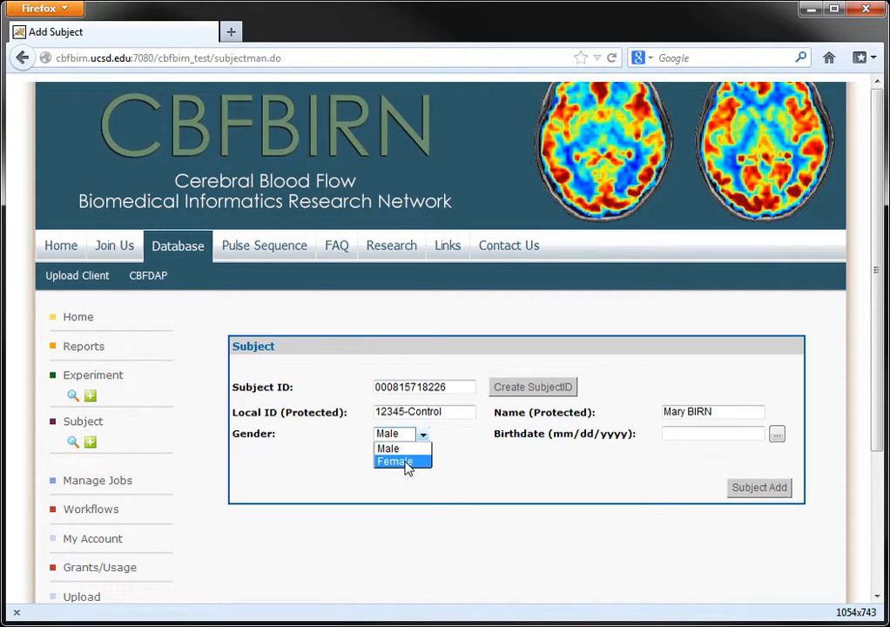
left_click(406, 462)
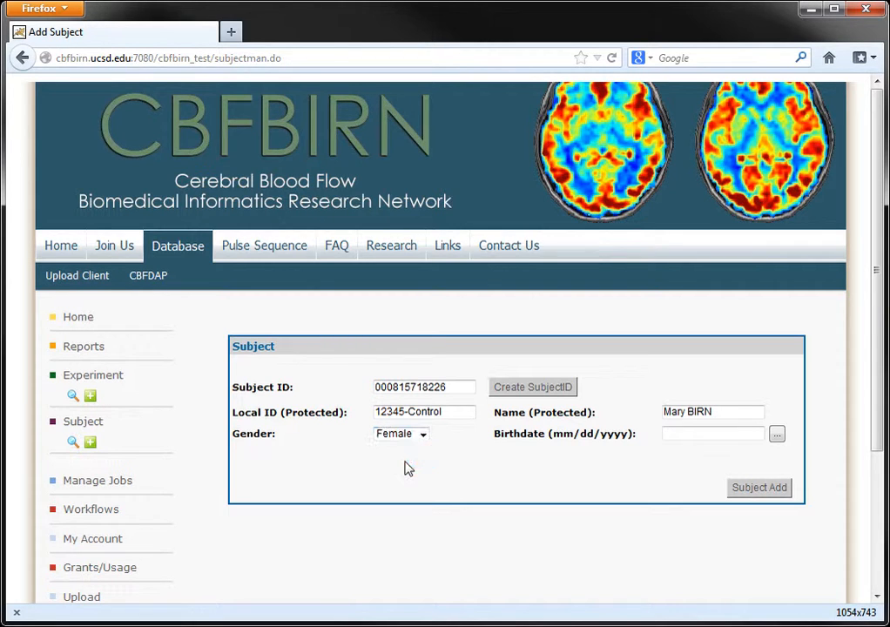
left_click(698, 435)
type("03/07/1977")
left_click(781, 440)
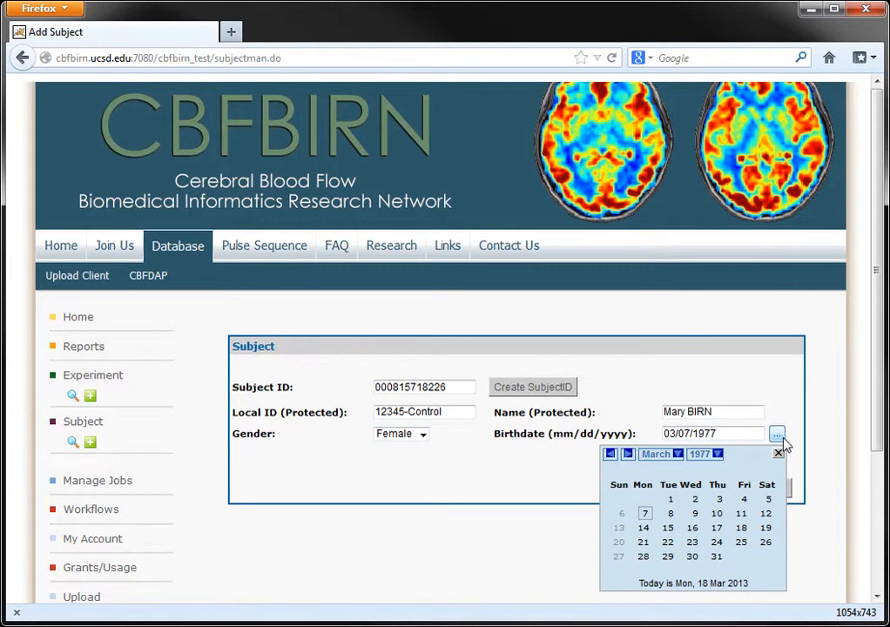
left_click(782, 438)
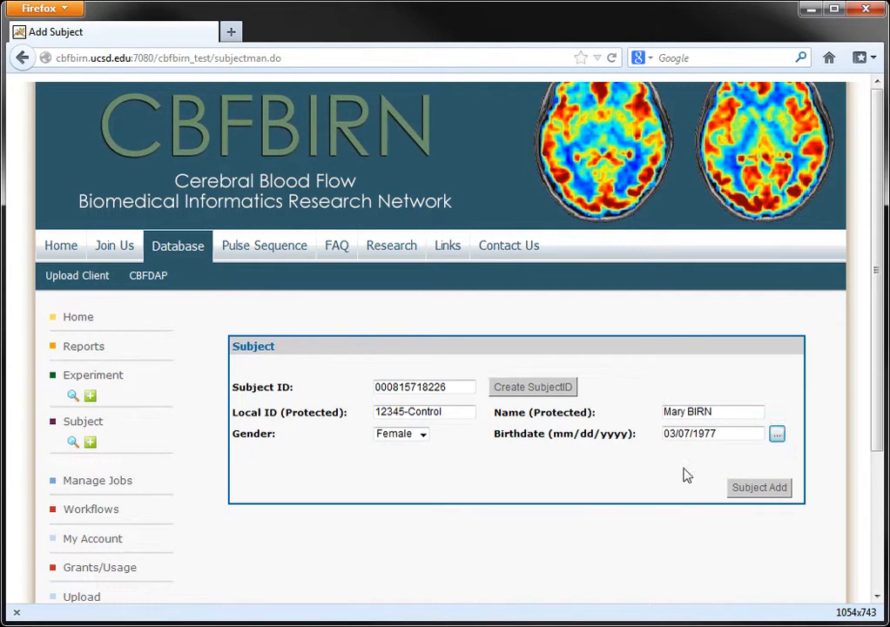
left_click(757, 488)
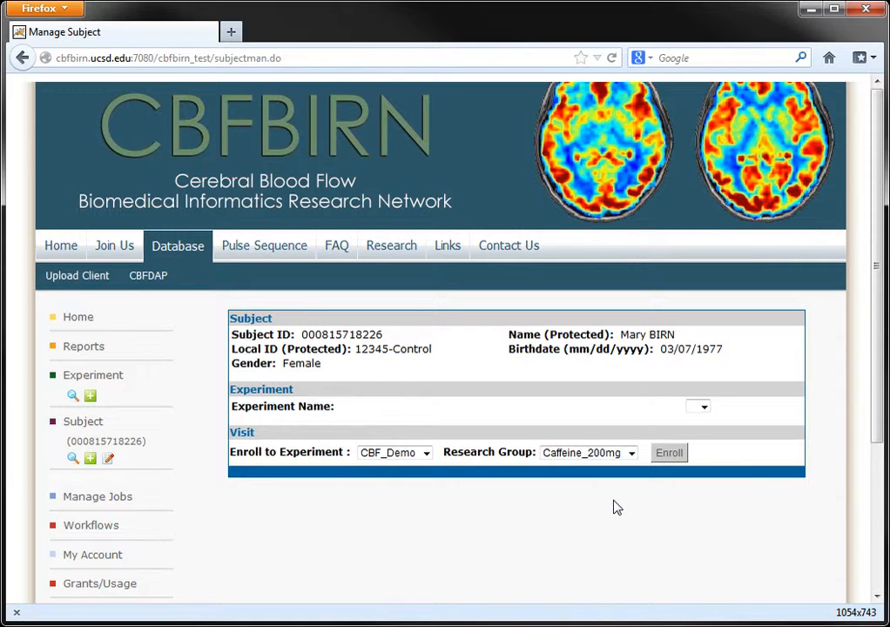
Step: Enroll the subject in experiment CBF_Demo under the Control research group
left_click(427, 453)
left_click(429, 458)
left_click(632, 453)
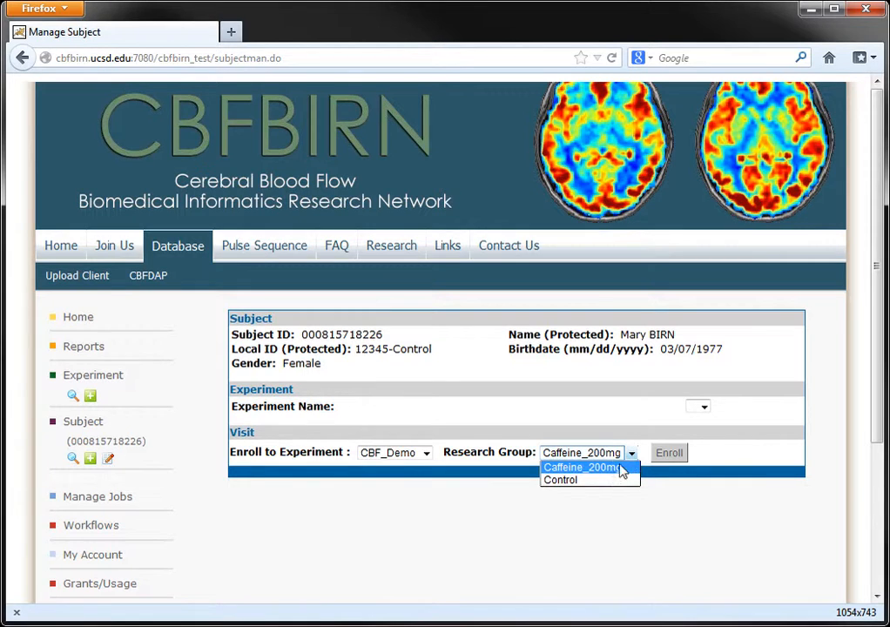
left_click(593, 480)
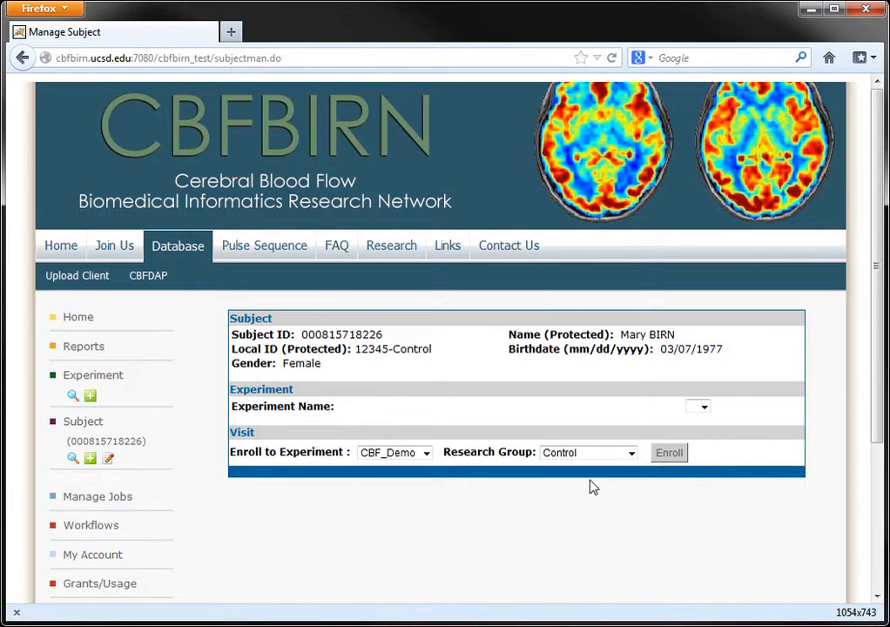
left_click(672, 459)
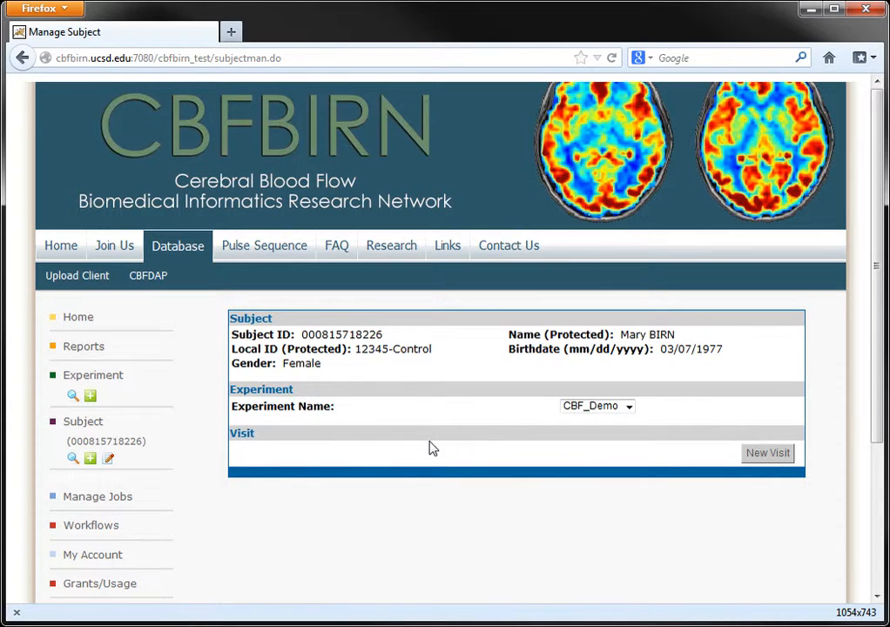
scroll(414, 451, "down", 2)
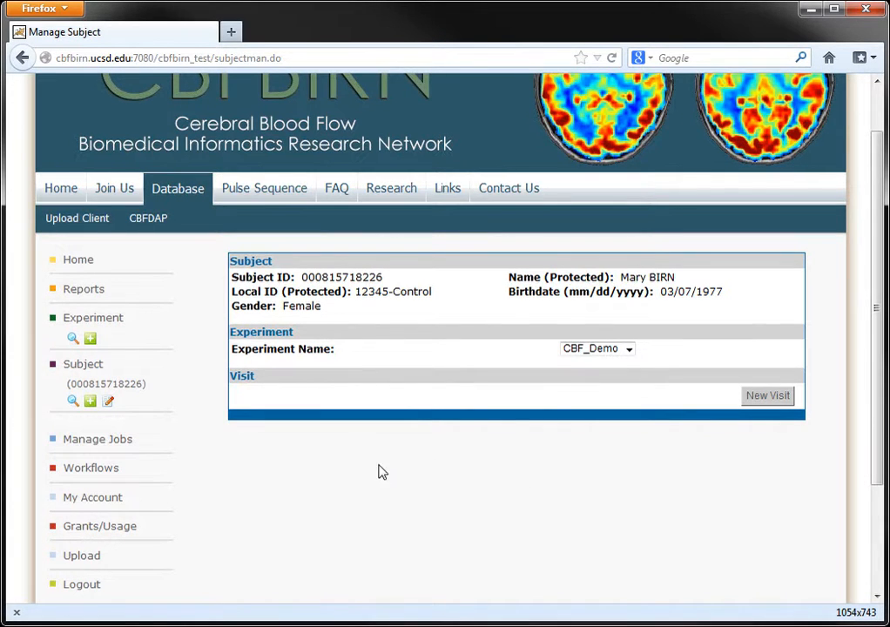
Step: Start a new subject with a generated Subject ID and Local ID 12345-Caffeine
left_click(90, 401)
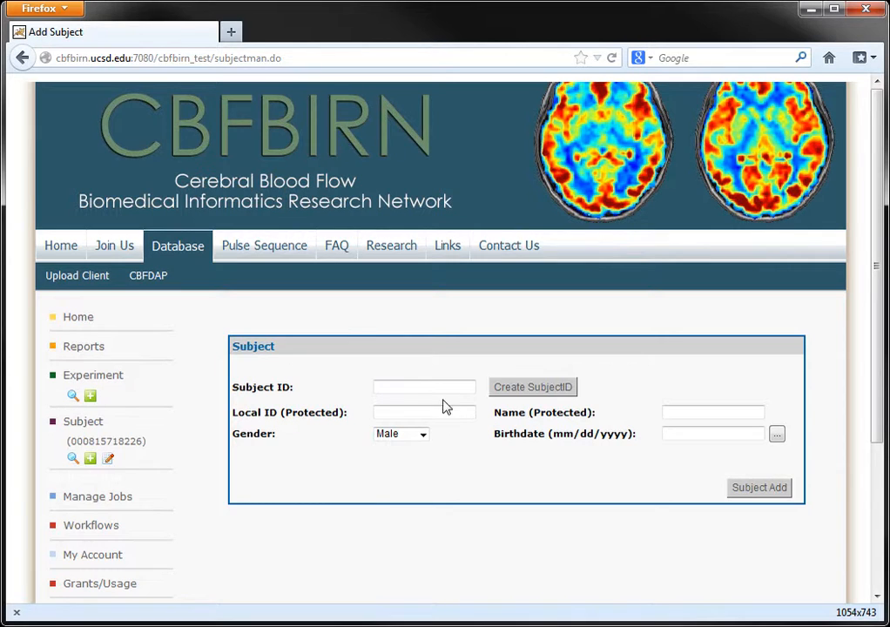
left_click(528, 393)
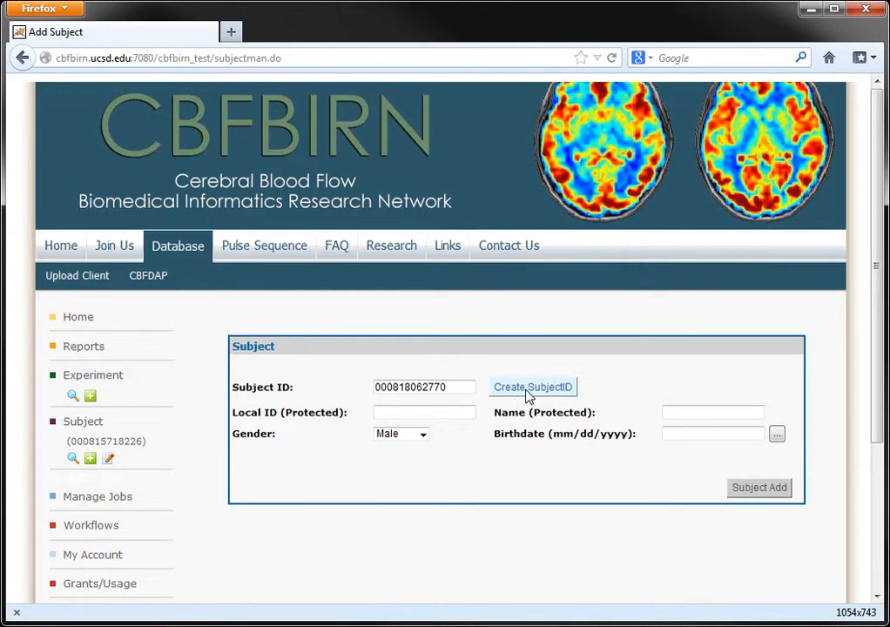
left_click(422, 413)
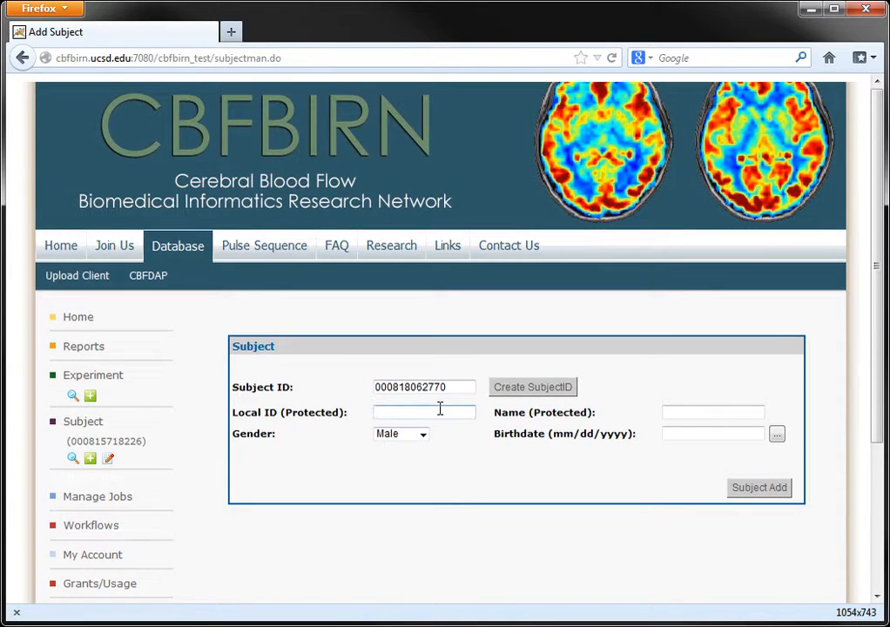
type("12345-Caffeine")
left_click(681, 409)
type("Marc")
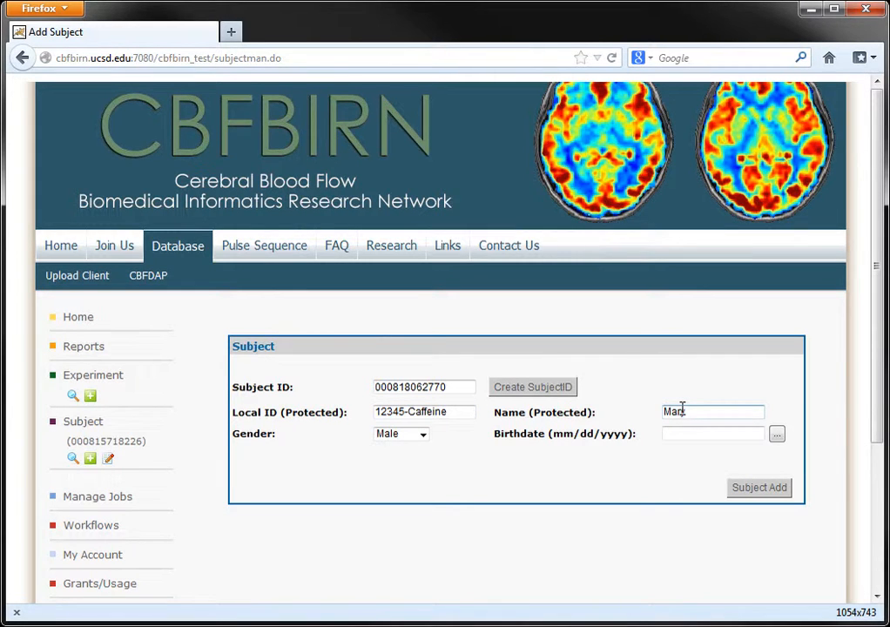
type(" BIRN")
left_click(422, 434)
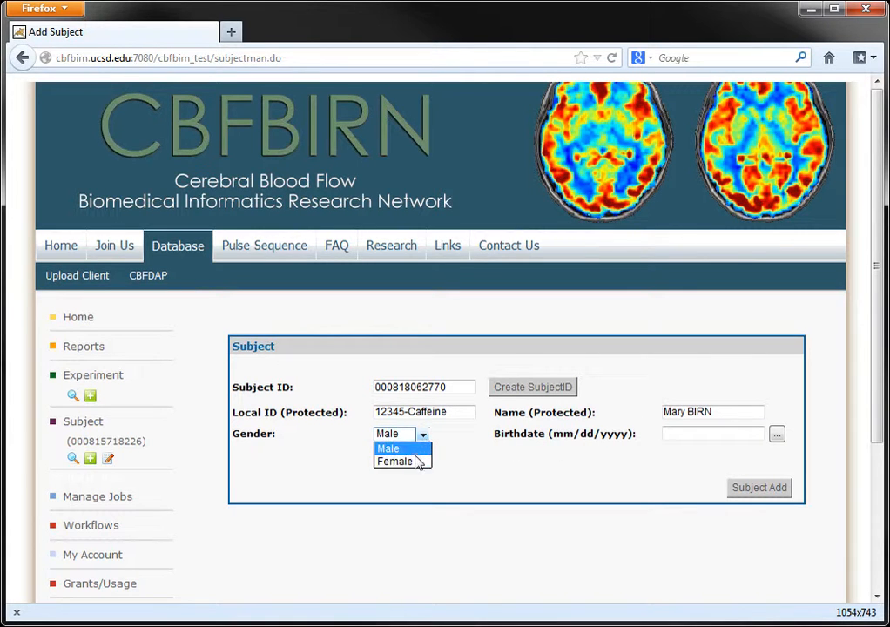
left_click(409, 462)
left_click(739, 433)
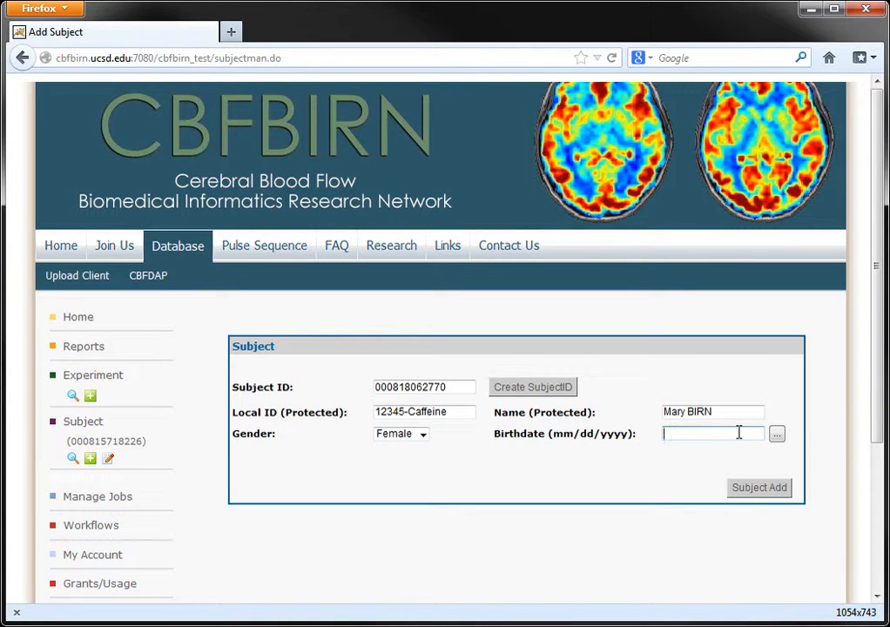
type("03/07/1977")
left_click(746, 492)
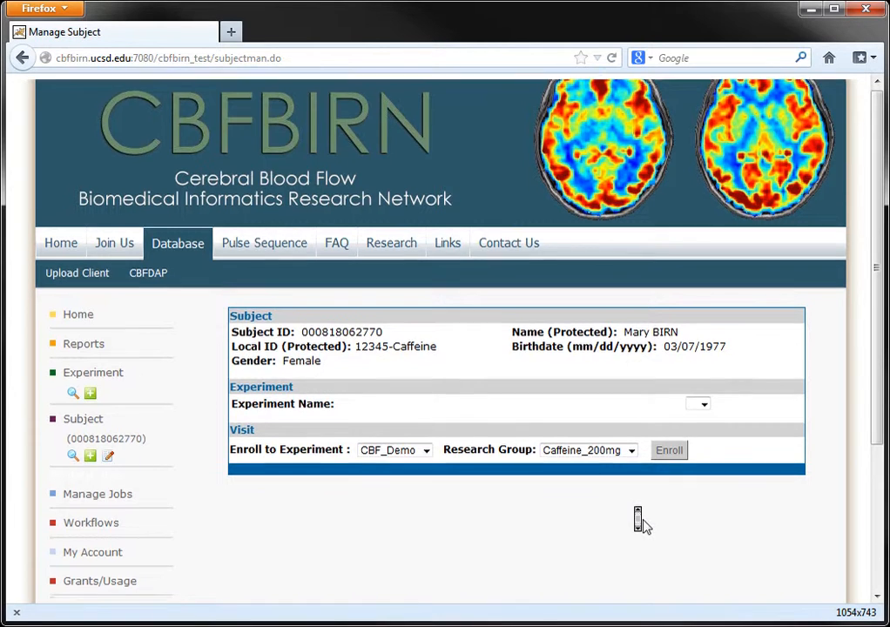
Step: Enroll the 12345-Caffeine subject in CBF_Demo with research group Caffeine_200mg
scroll(640, 521, "down", 2)
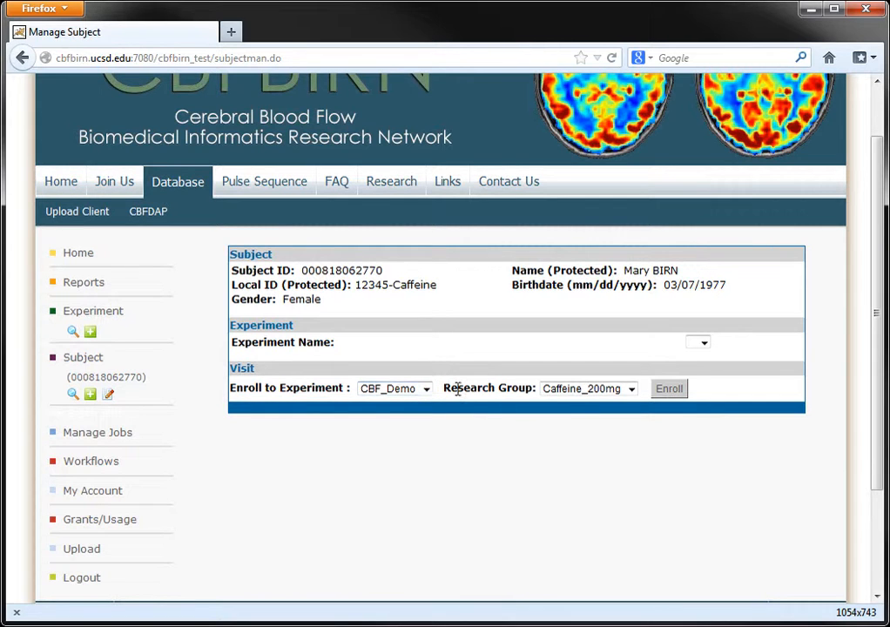
left_click(577, 398)
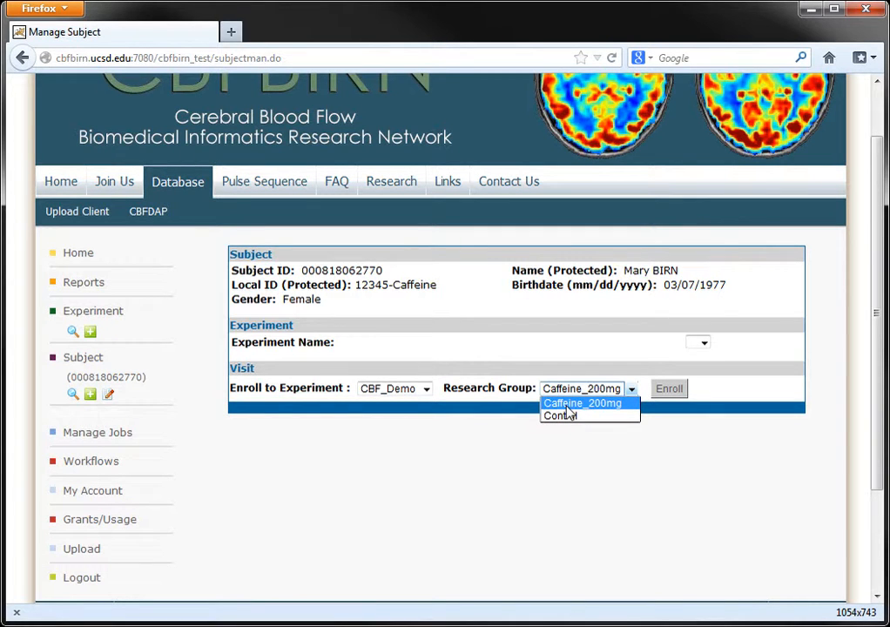
left_click(566, 407)
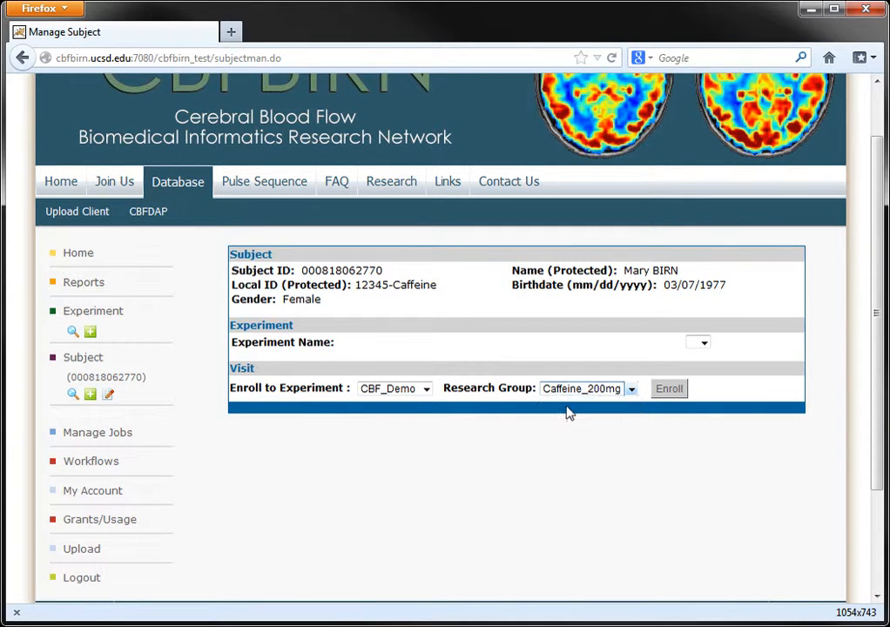
left_click(670, 389)
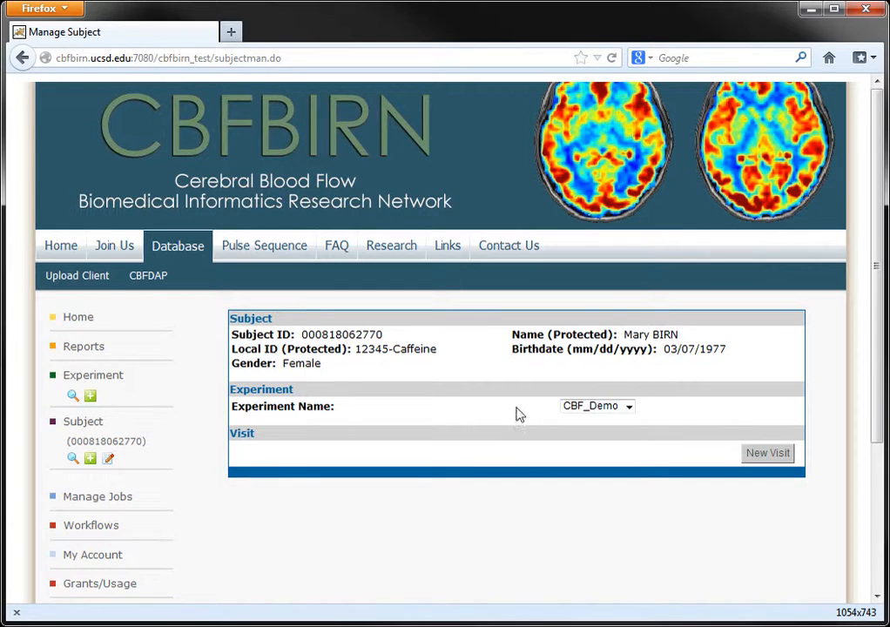
Step: Search subjects and review the 12345-Control subject's record
left_click(72, 459)
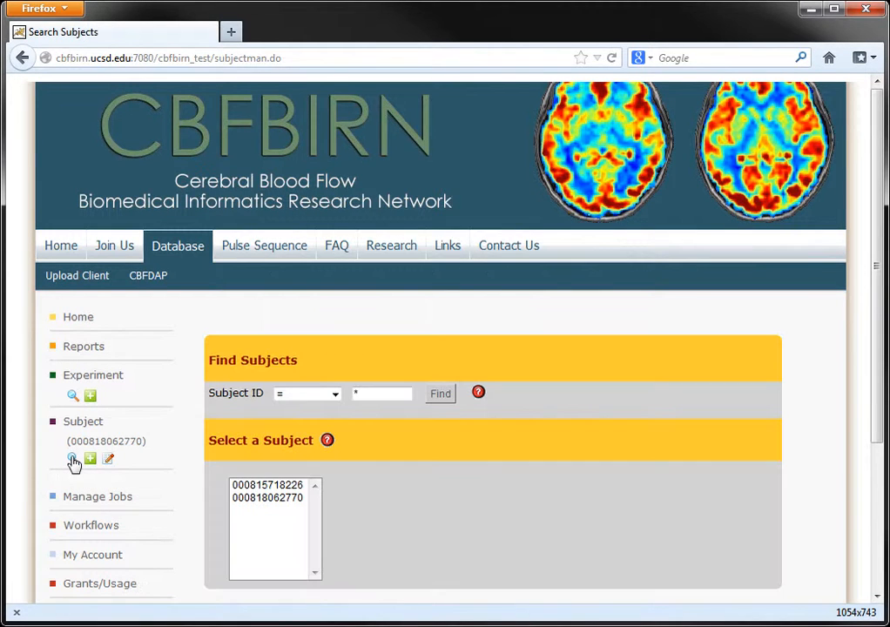
left_click(286, 486)
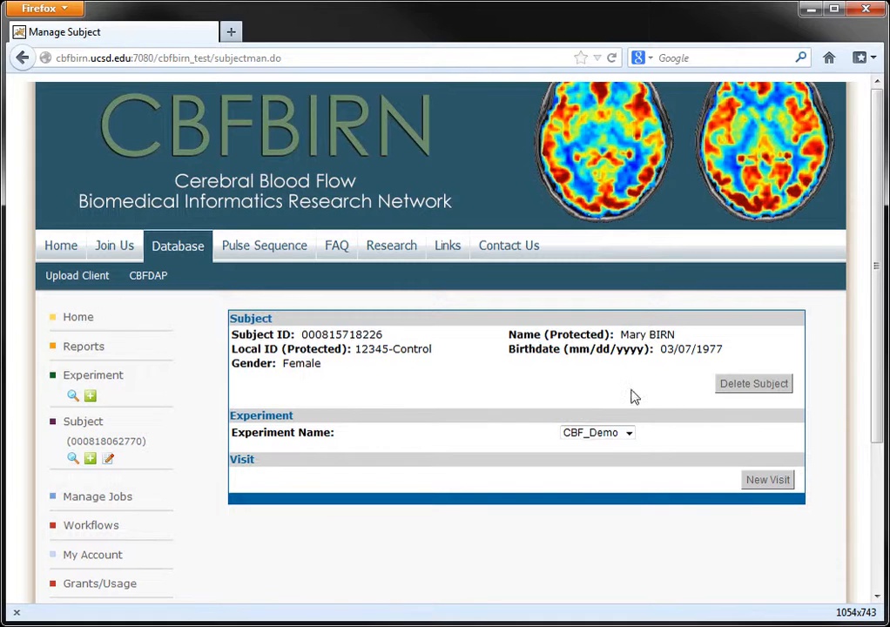
scroll(391, 414, "down", 1)
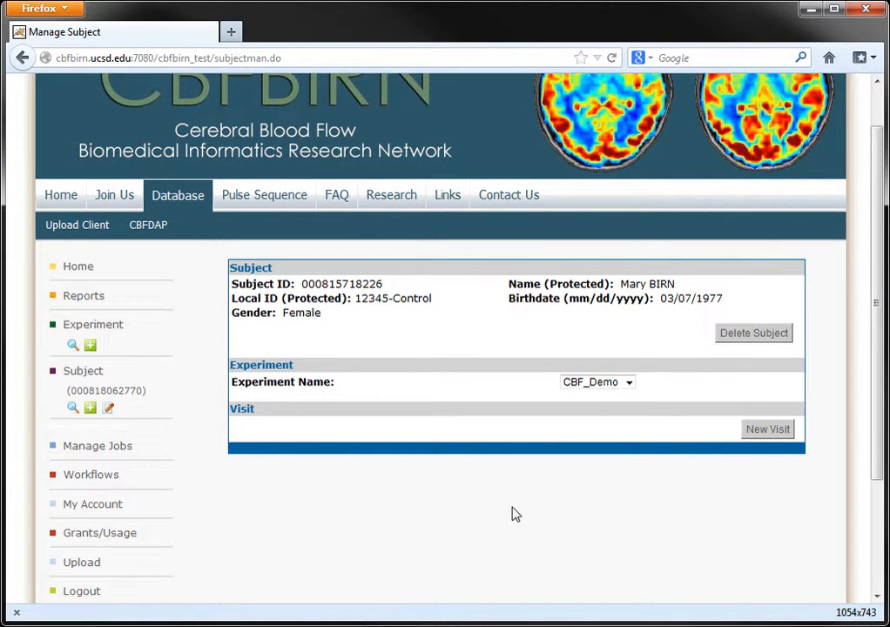
scroll(336, 521, "up", 1)
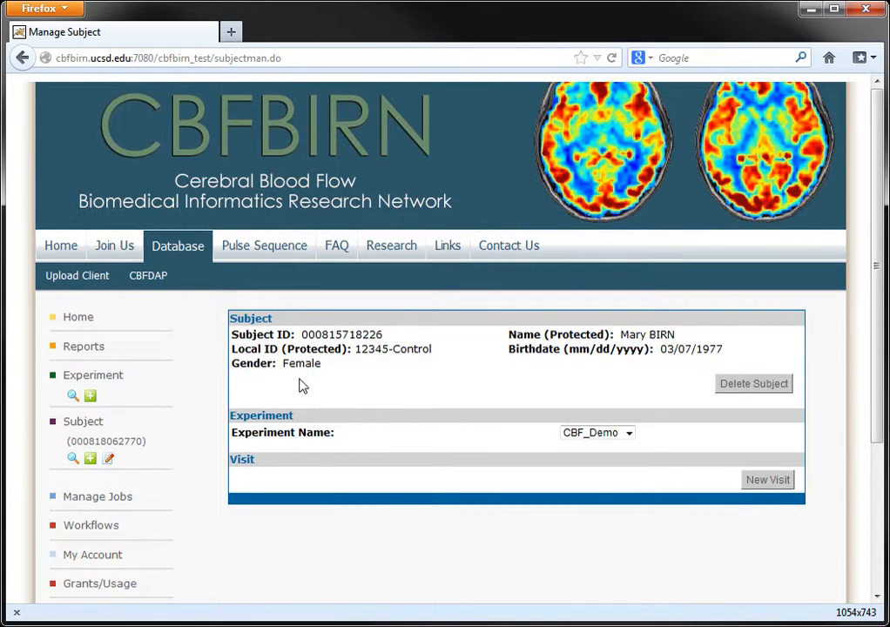
Step: Open the "How to get started?" guide page and scroll through it
left_click(115, 251)
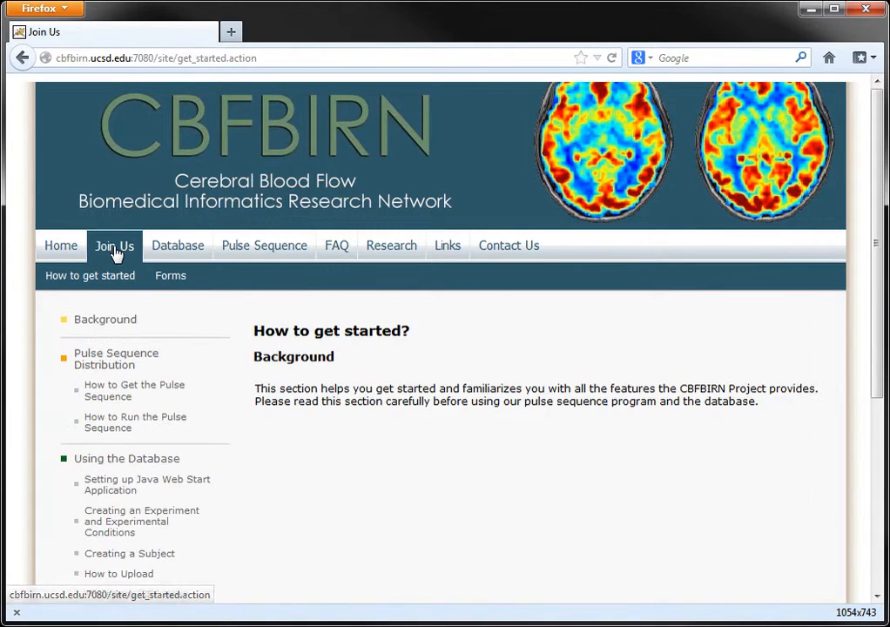
middle_click(307, 425)
scroll(311, 425, "down", 2)
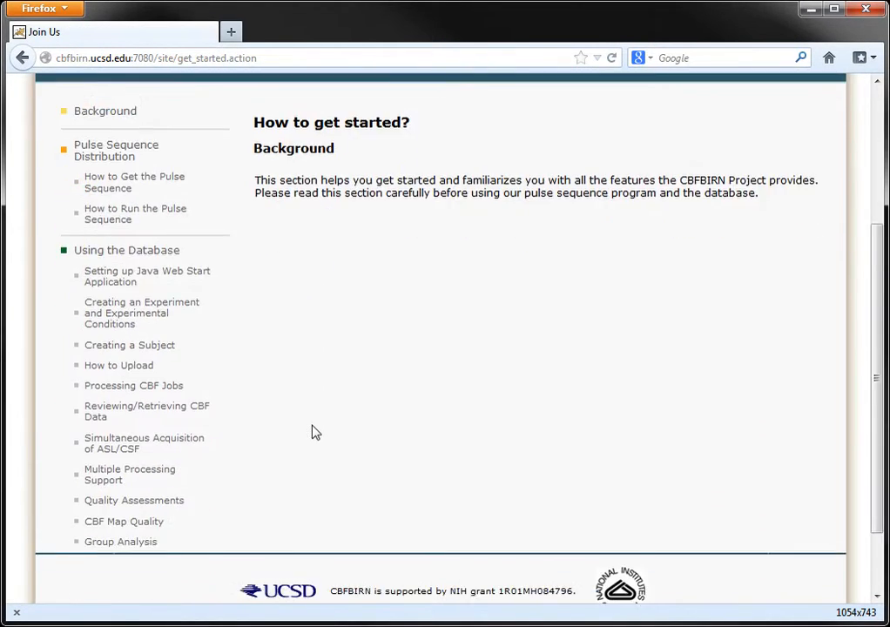